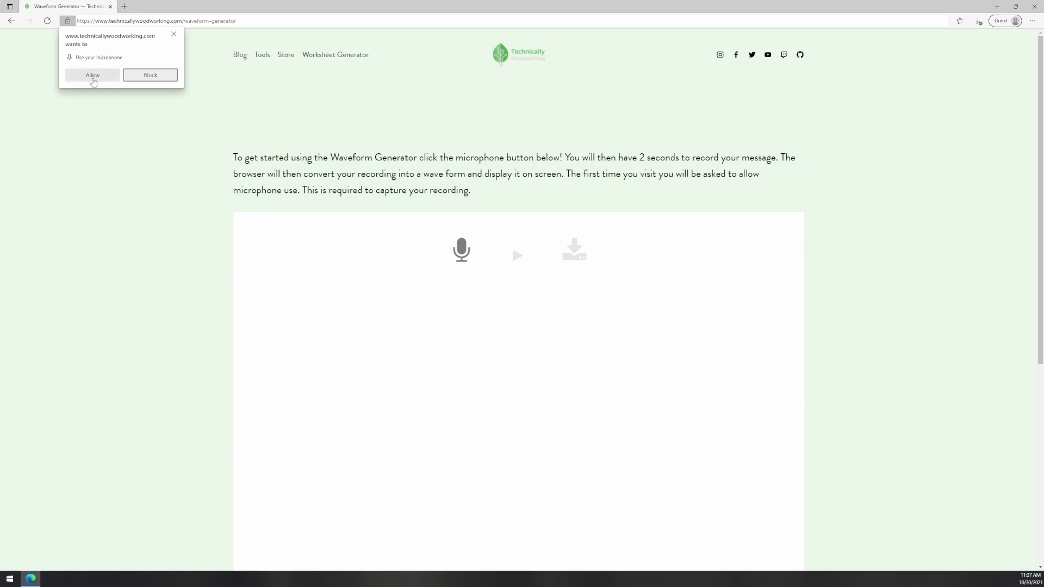
# Step: Allow microphone access, record a 2-second voice clip, and download its waveform as MyWaveForm.png
pyautogui.click(92, 75)
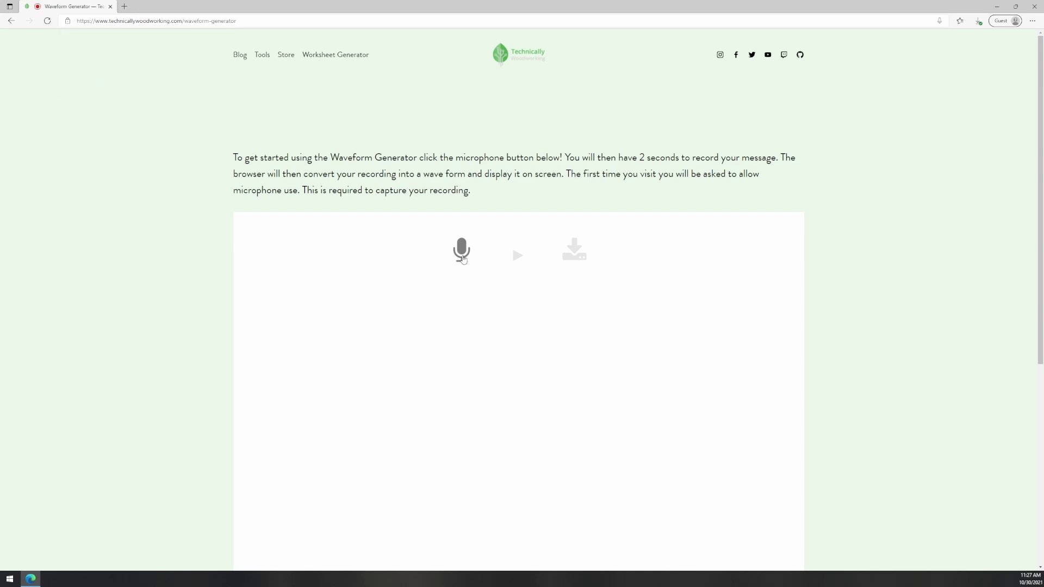
pyautogui.click(463, 259)
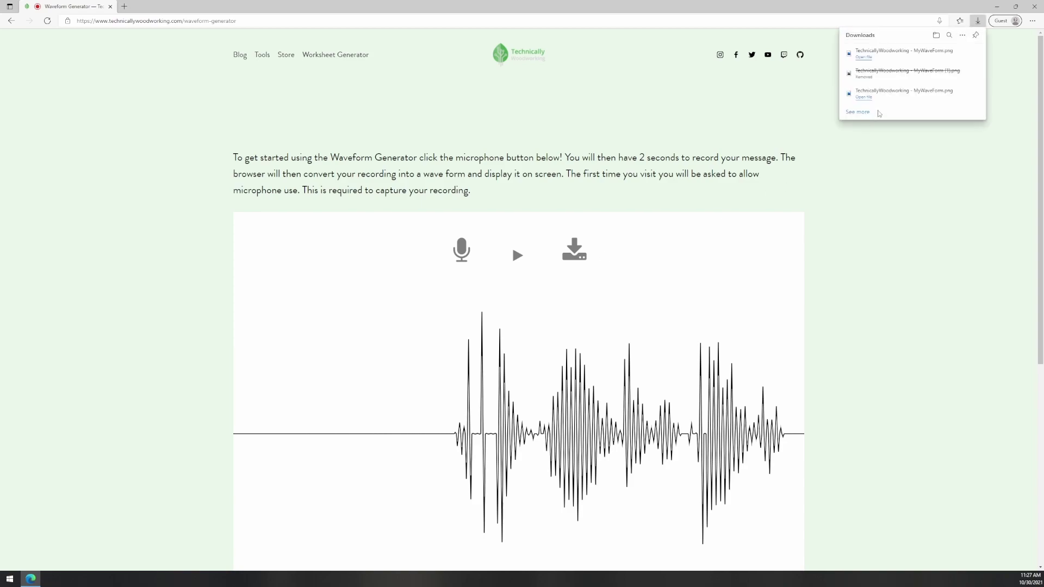
pyautogui.moveTo(949, 54)
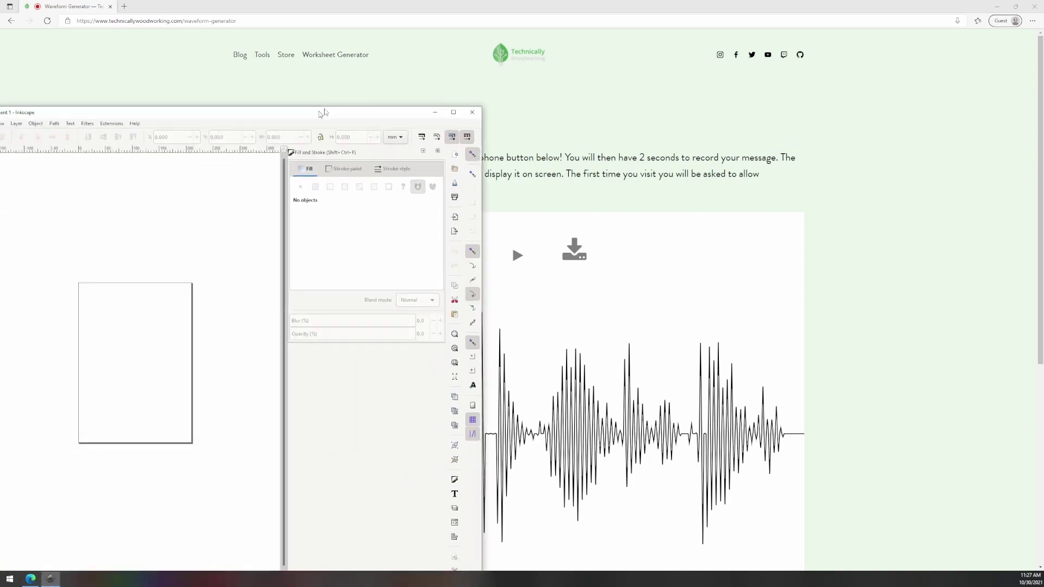
# Step: Open the downloaded MyWaveForm.png in Inkscape as an embedded image
pyautogui.moveTo(323, 112); pyautogui.dragTo(457, 41)
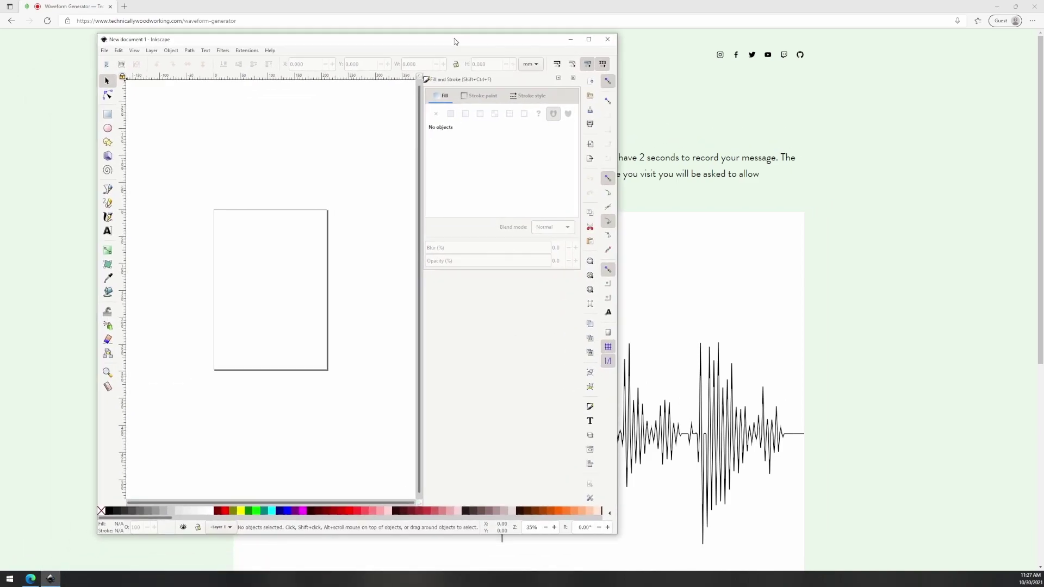
pyautogui.click(104, 51)
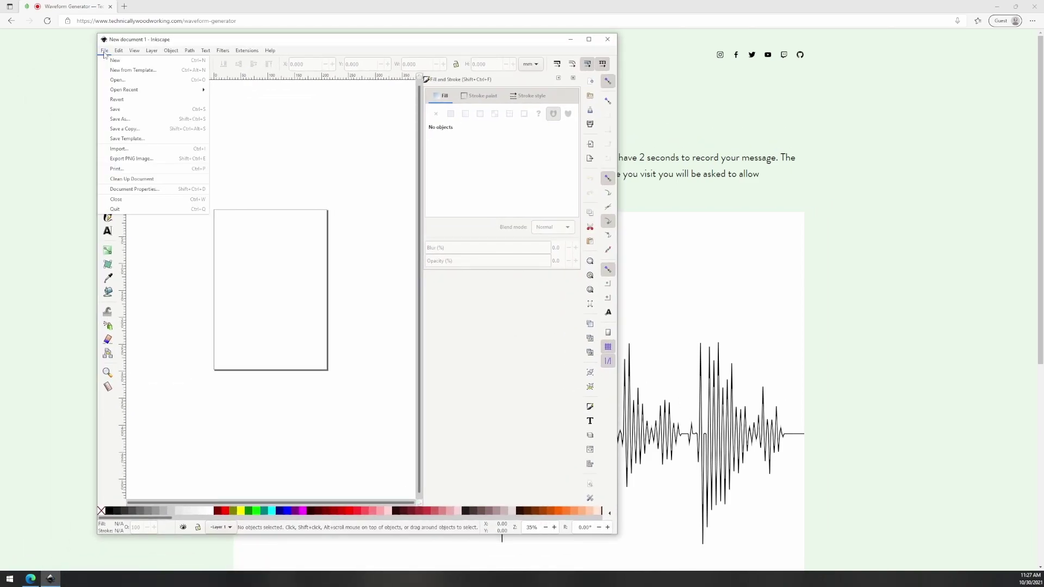
pyautogui.click(123, 80)
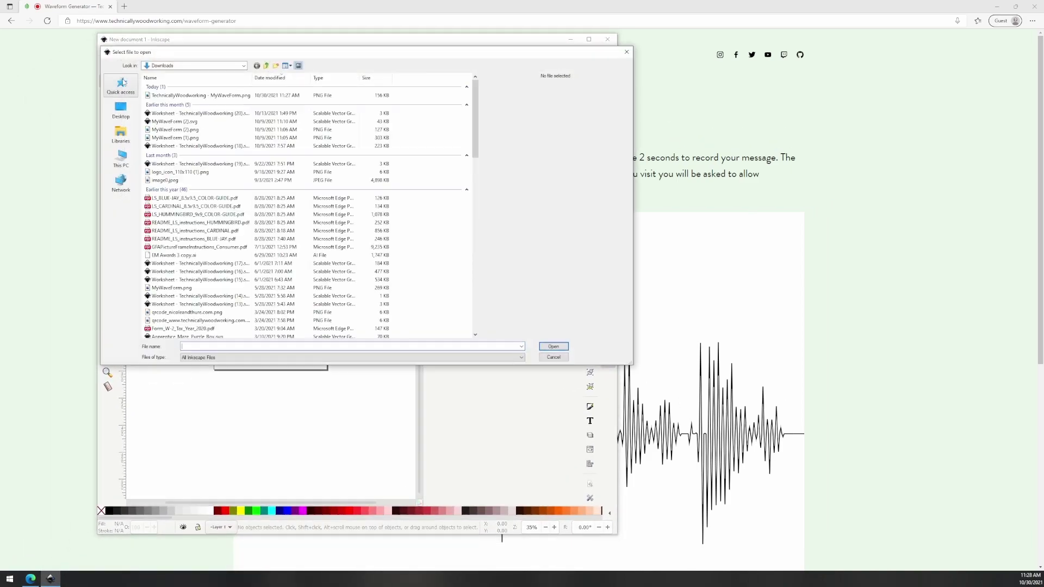
pyautogui.click(199, 95)
pyautogui.click(561, 347)
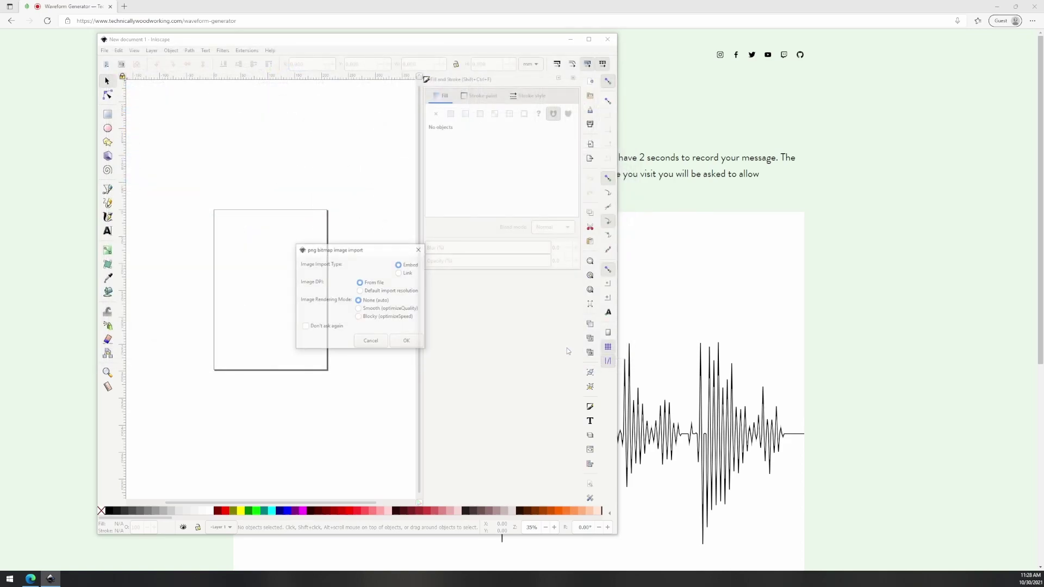
pyautogui.click(406, 341)
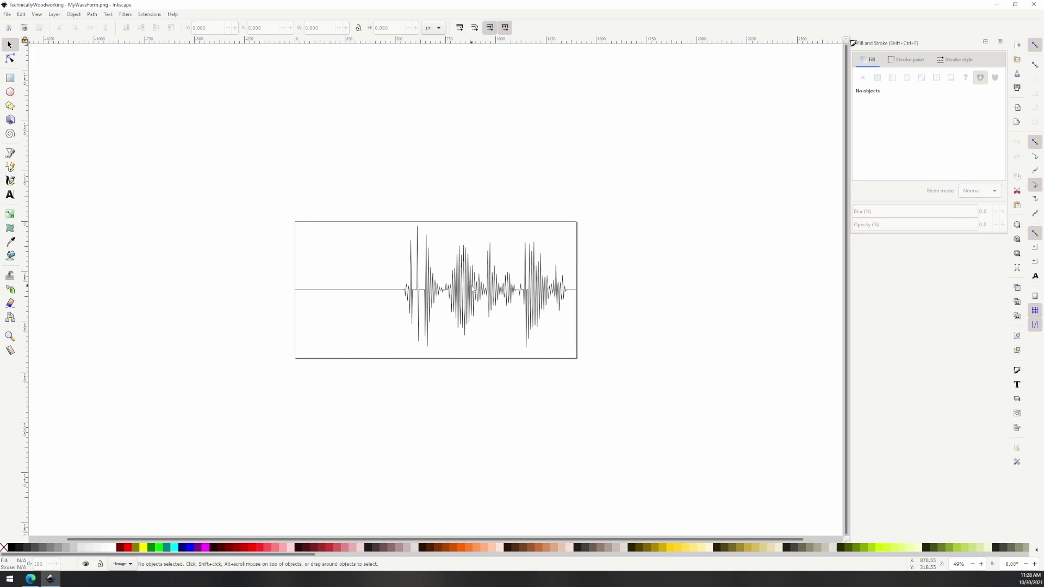
# Step: Trace the waveform image with Brightness cutoff and move the traced path below the original bitmap
pyautogui.click(545, 314)
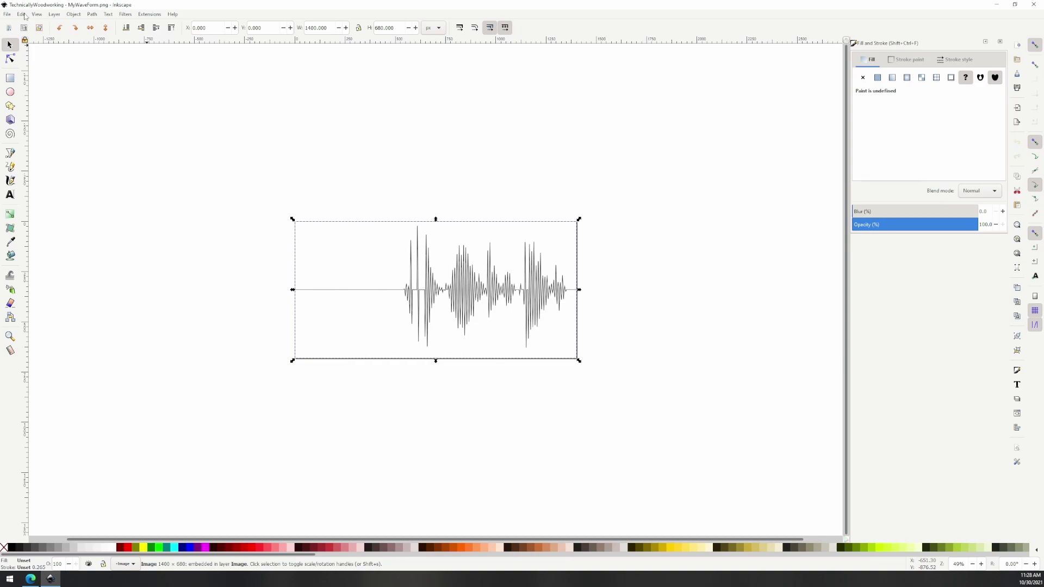
pyautogui.click(74, 15)
pyautogui.moveTo(92, 15)
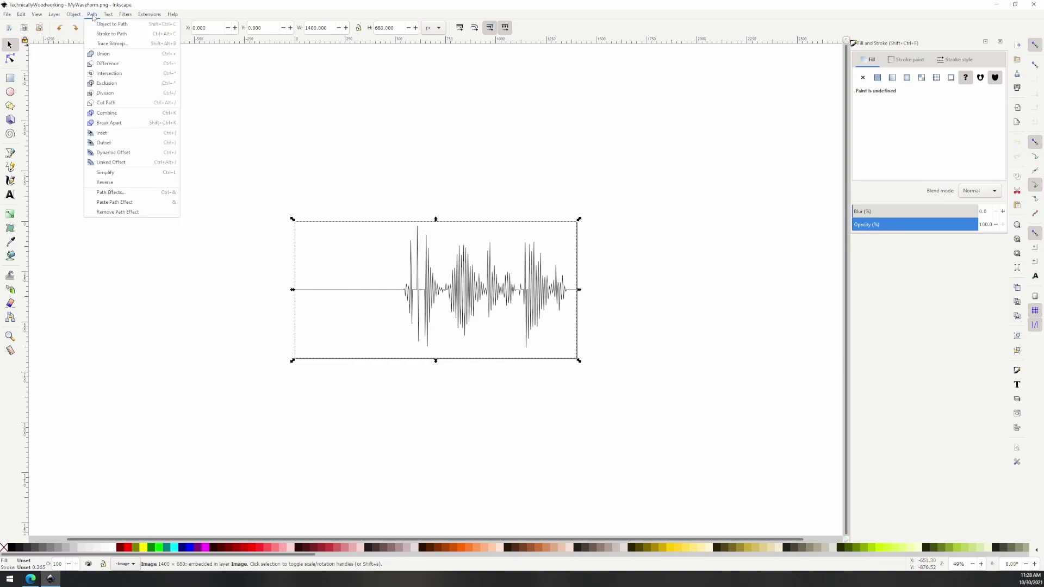
pyautogui.click(110, 43)
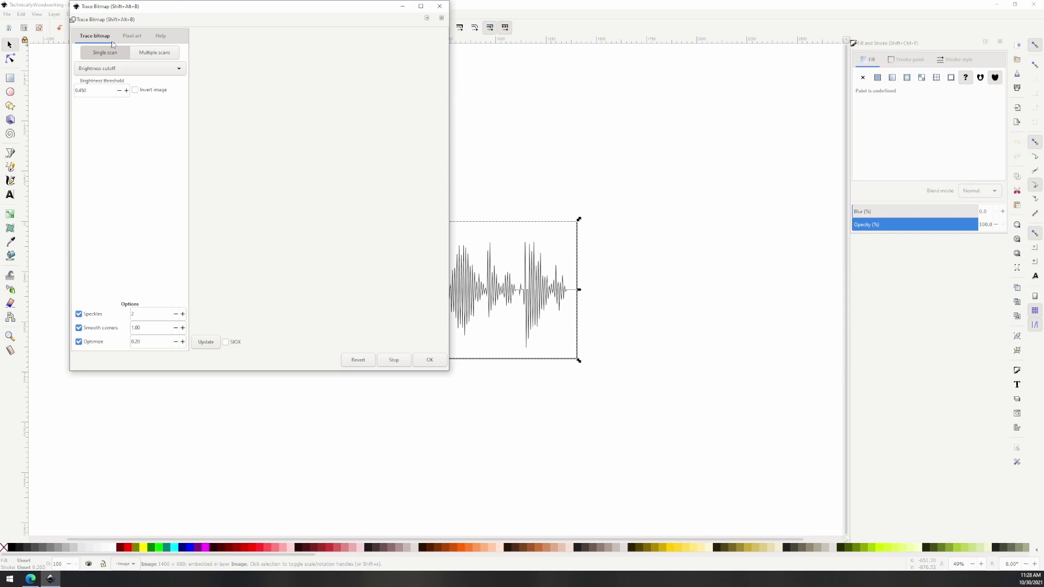
pyautogui.click(441, 363)
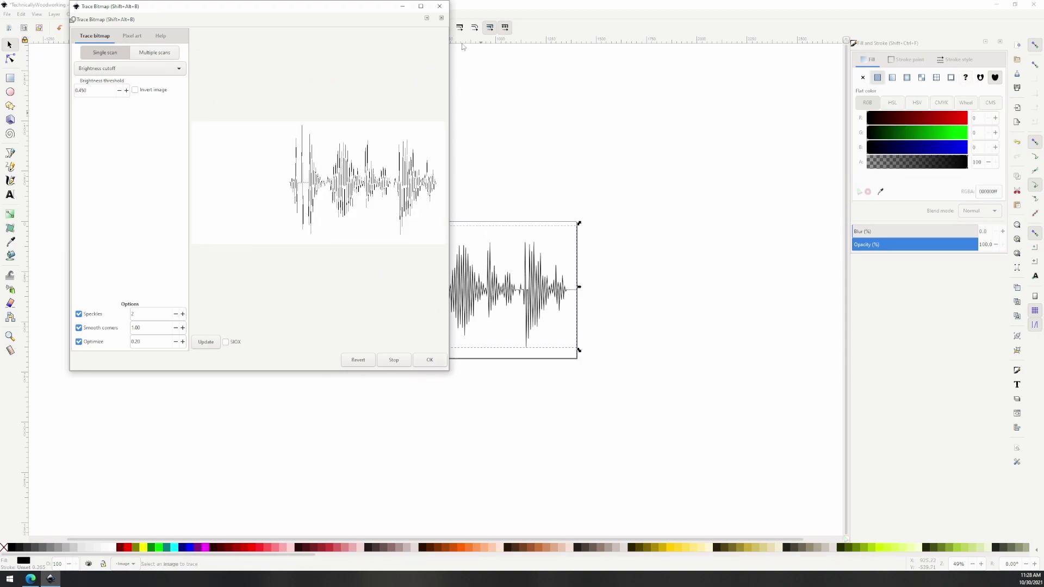
pyautogui.click(483, 310)
pyautogui.moveTo(483, 311); pyautogui.dragTo(494, 419)
pyautogui.click(471, 302)
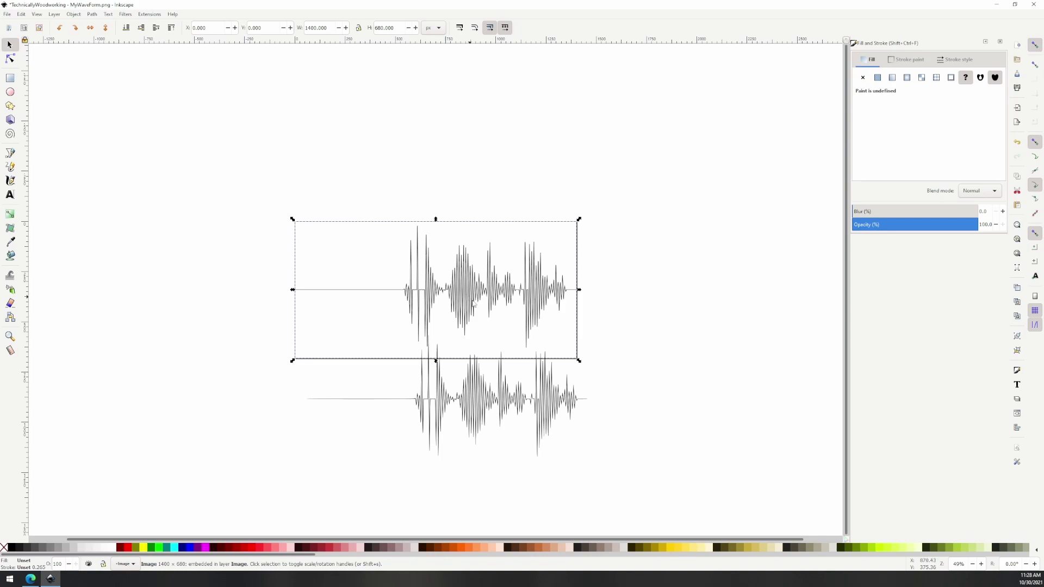
# Step: Delete the original bitmap and resize the page to fit the traced waveform path
pyautogui.hscroll(2, 467, 300)
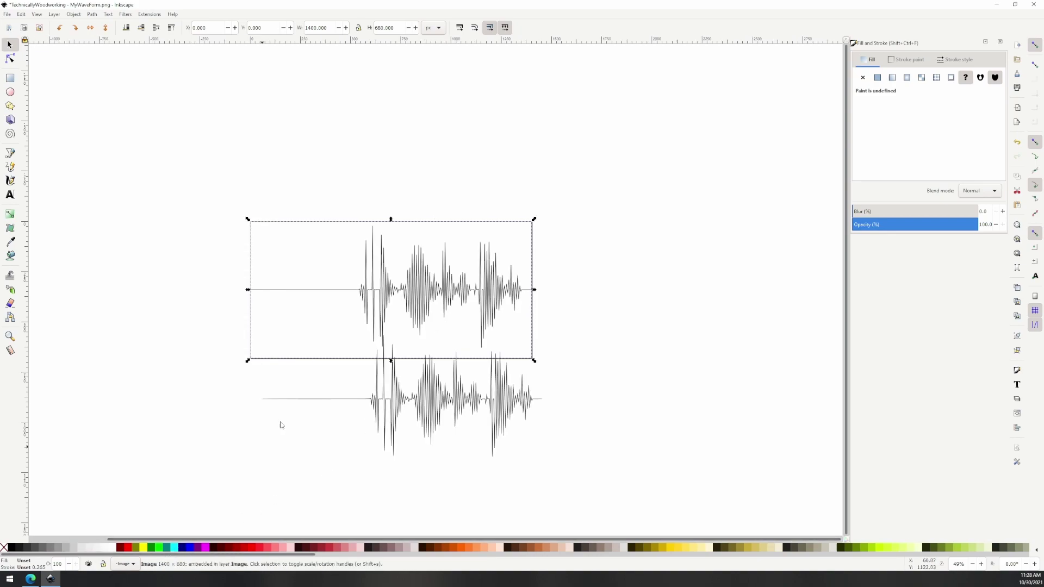
pyautogui.press('Escape')
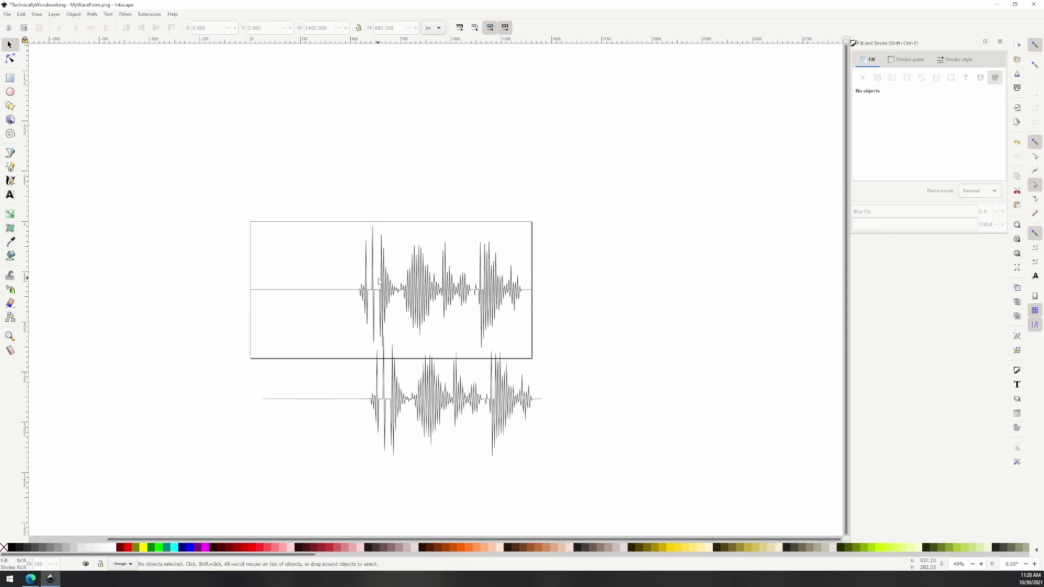
pyautogui.hscroll(2, 379, 281)
pyautogui.click(394, 282)
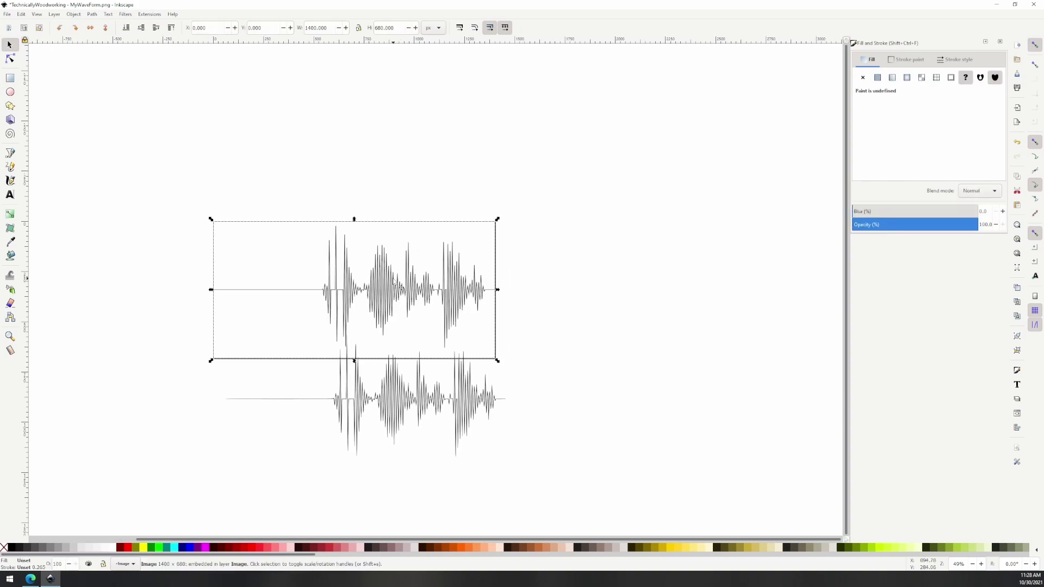
pyautogui.press('Delete')
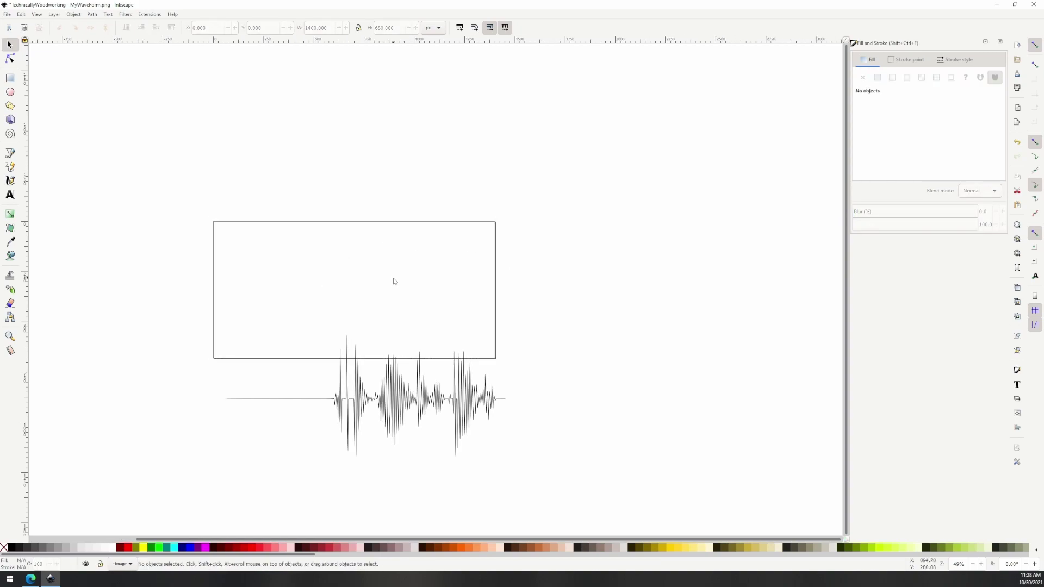
pyautogui.click(408, 407)
pyautogui.click(21, 14)
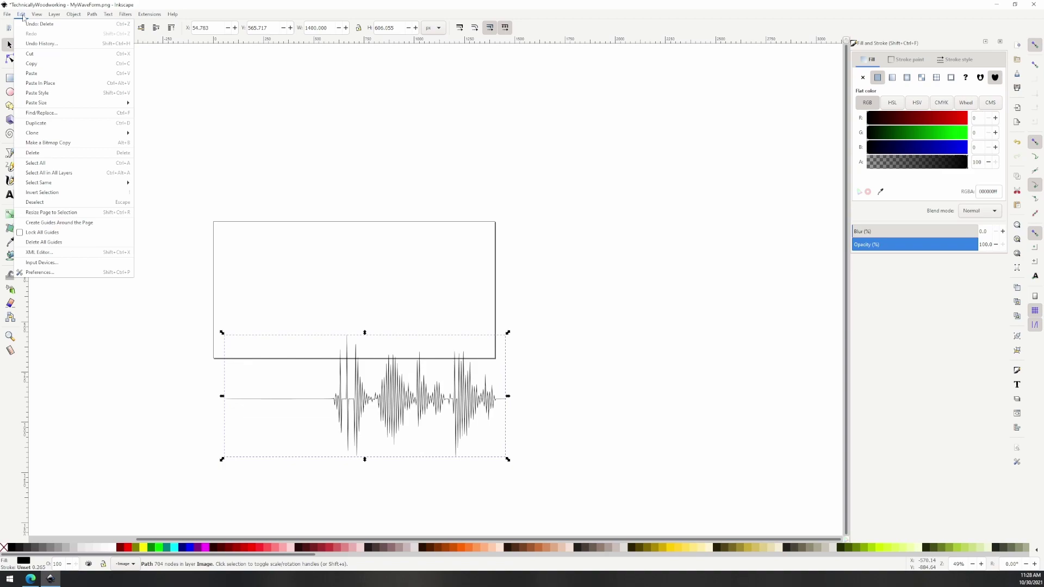
pyautogui.click(71, 214)
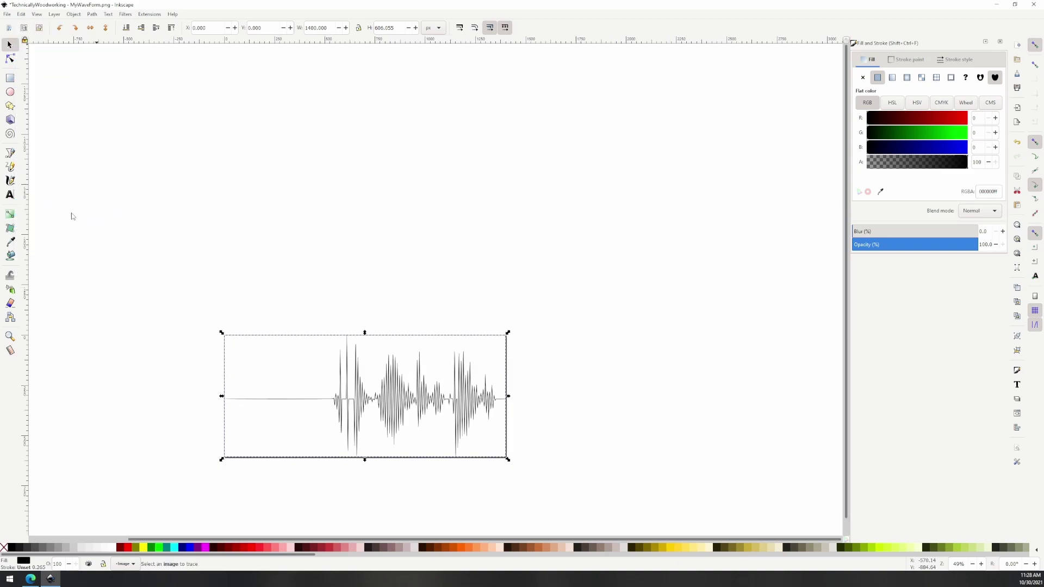
pyautogui.press('5')
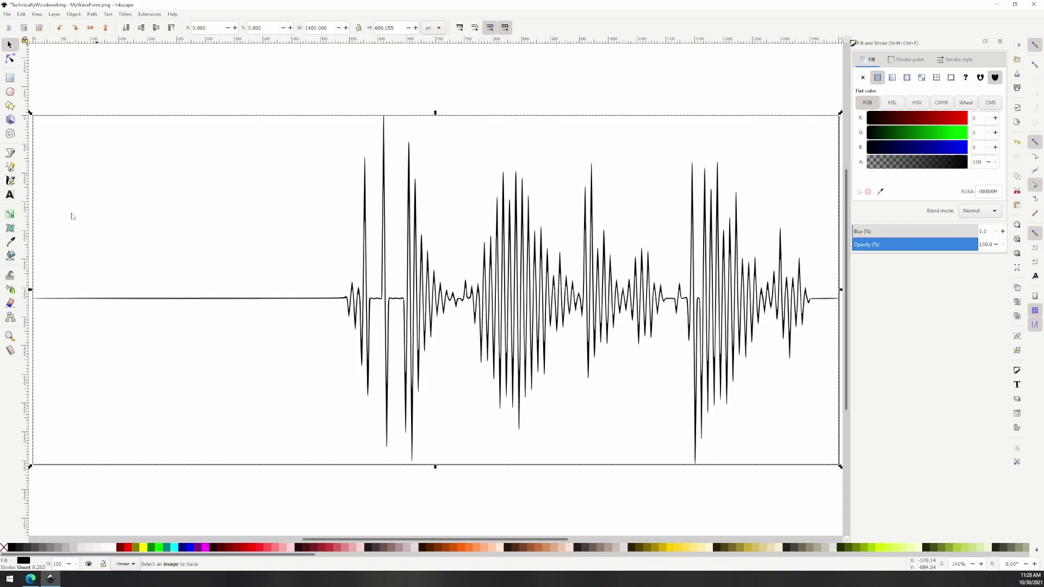
pyautogui.click(242, 82)
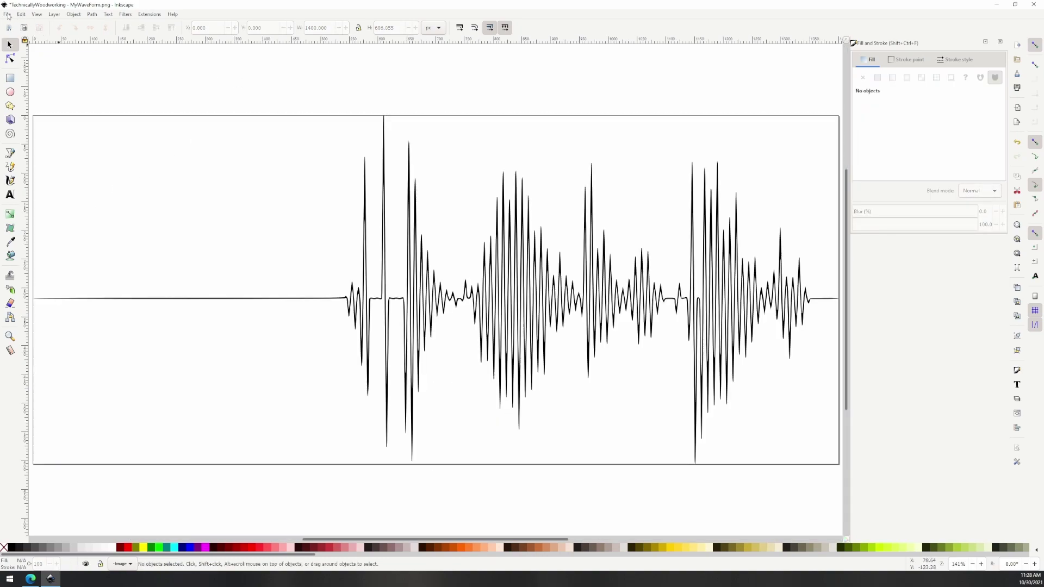
# Step: Save the drawing as the Inkscape SVG 'TechnicallyWoodworking - MyWaveForm.svg' in Downloads
pyautogui.click(7, 14)
pyautogui.click(39, 83)
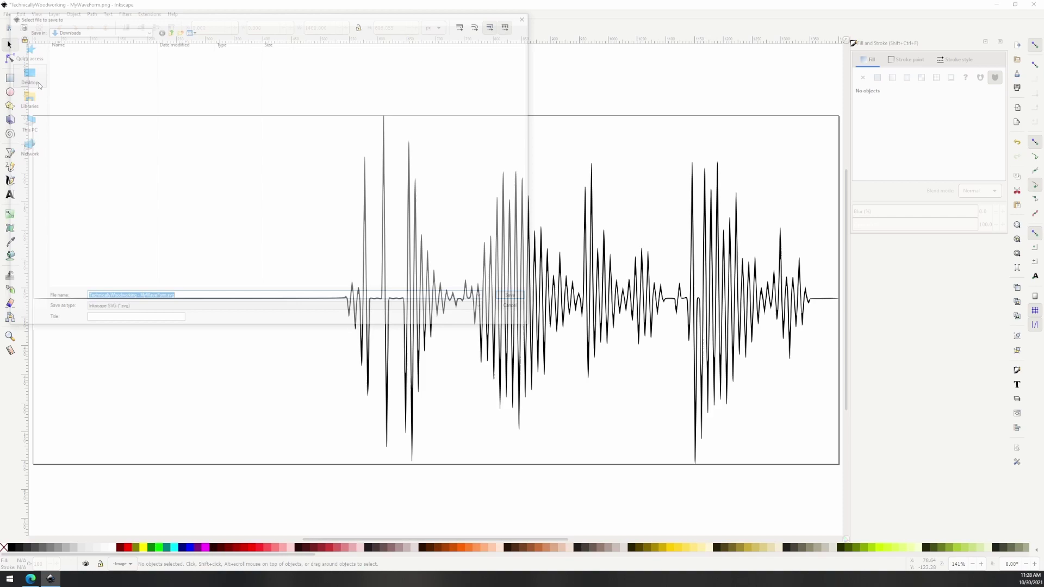
pyautogui.click(516, 300)
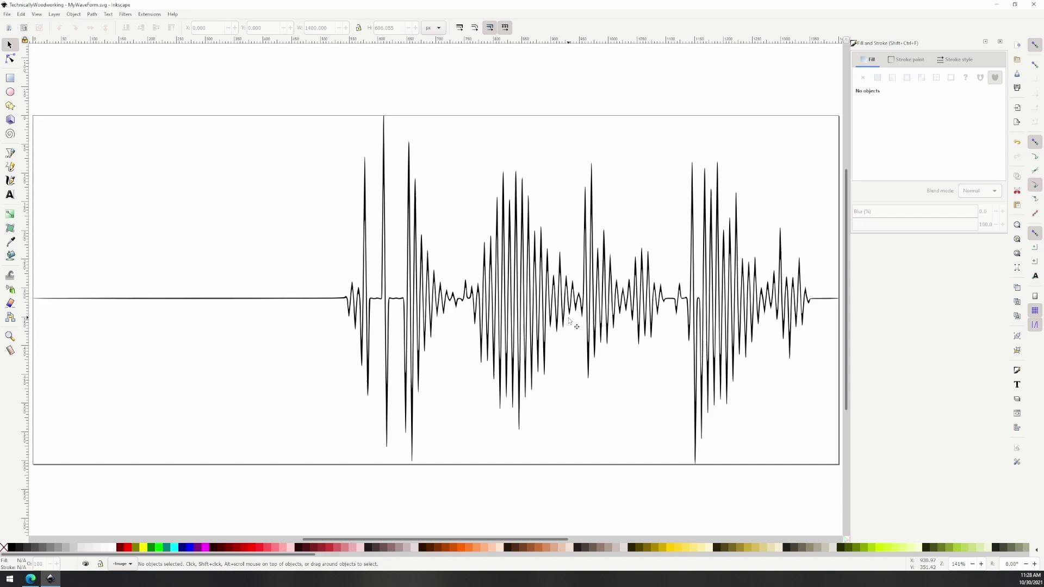
# Step: Launch Paint and open TechnicallyWoodworking - MyWaveForm.png
pyautogui.click(16, 583)
pyautogui.write('paint')
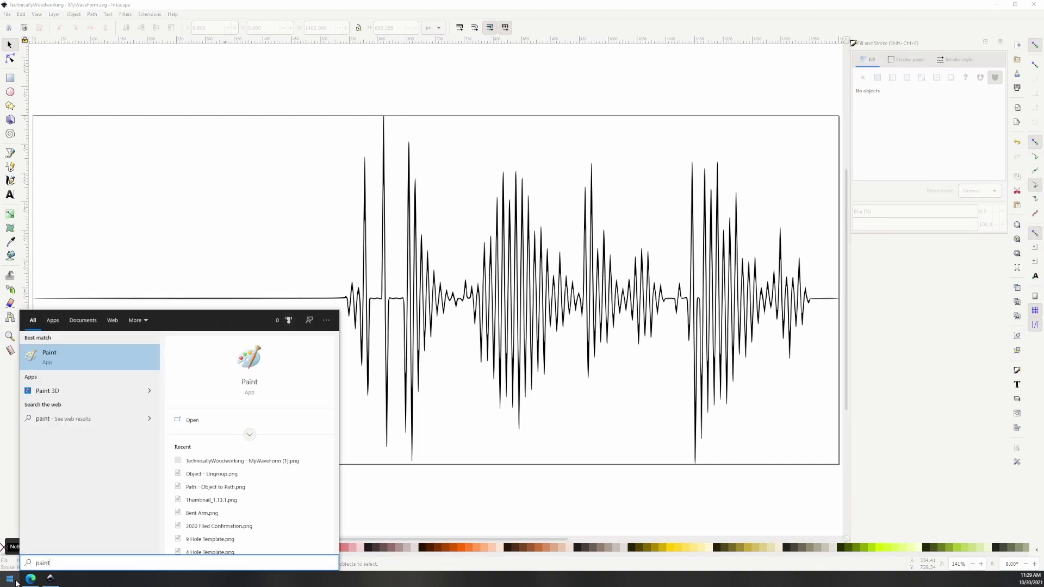
pyautogui.press('Return')
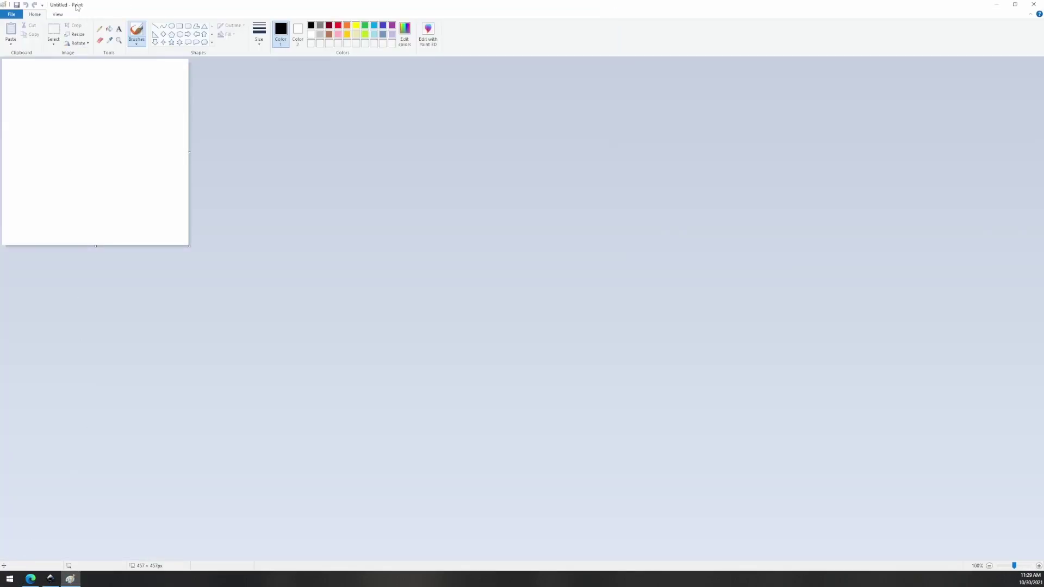
pyautogui.click(18, 13)
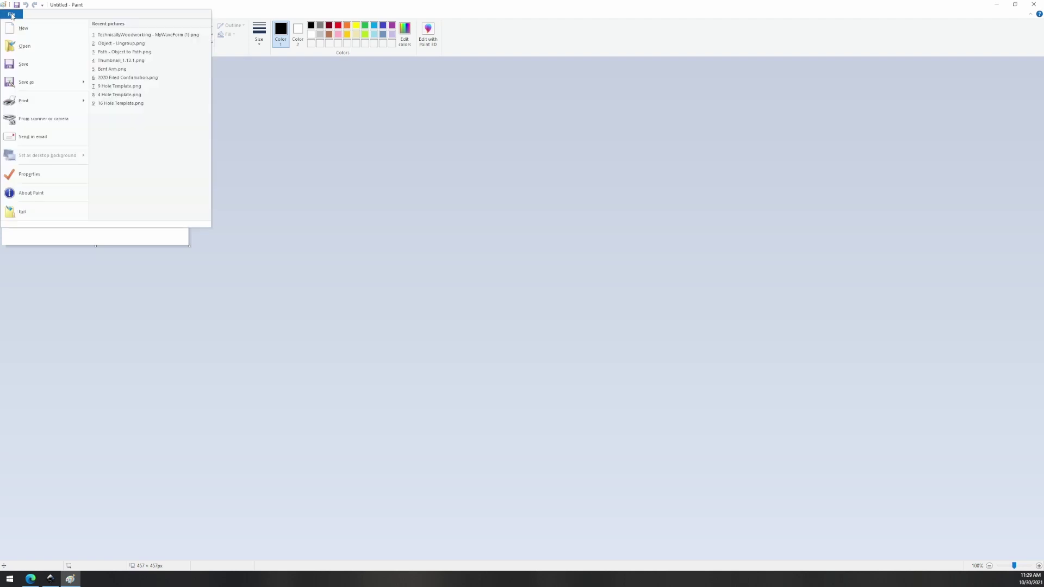
pyautogui.click(30, 51)
pyautogui.click(549, 253)
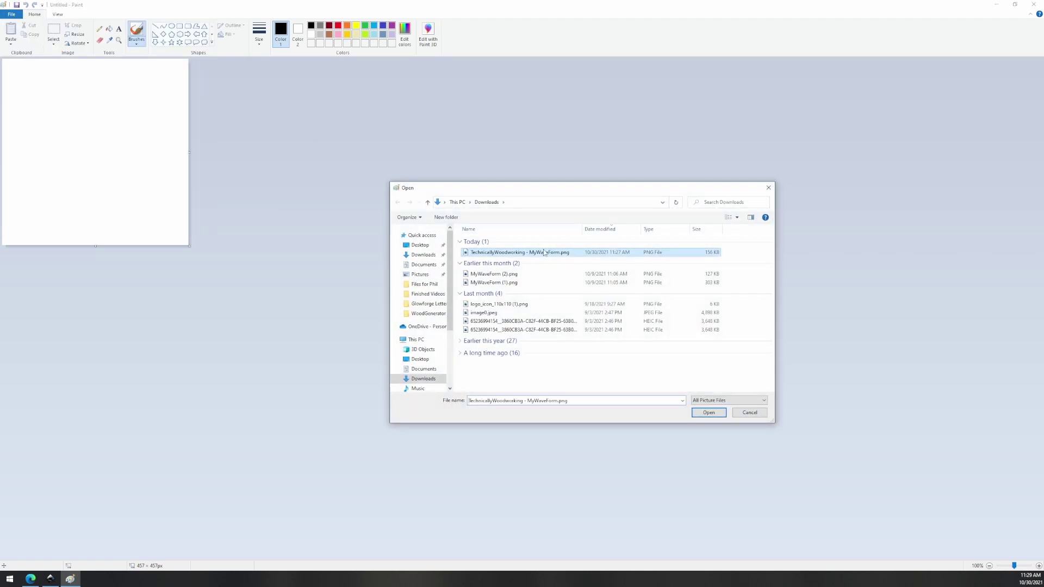
pyautogui.click(708, 413)
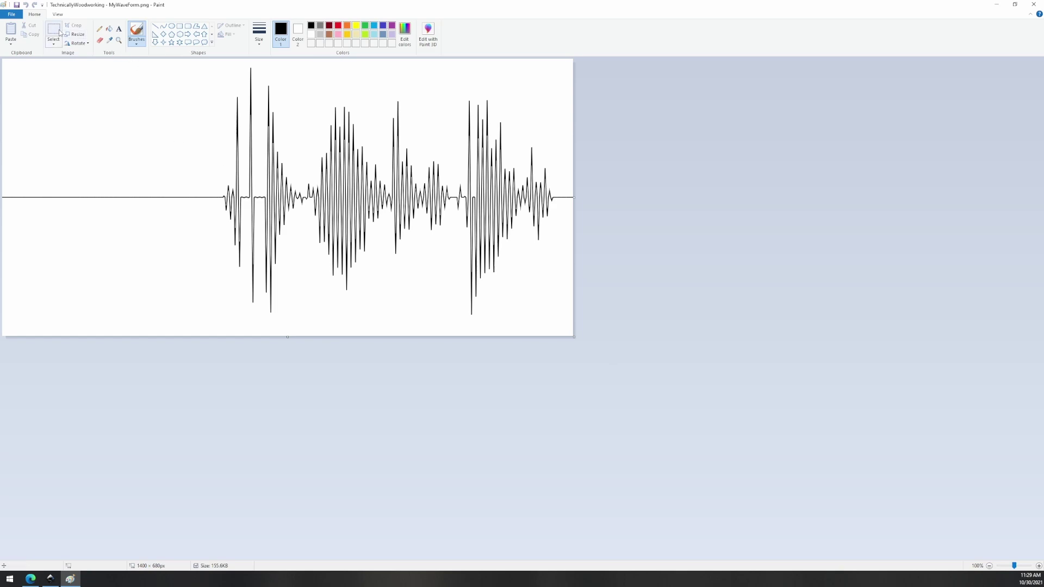
# Step: Crop the image to the waveform at 909 × 667 px, dropping the flat lead-in, and close Paint
pyautogui.moveTo(194, 60)
pyautogui.mouseDown()
pyautogui.moveTo(217, 120)
pyautogui.moveTo(290, 229)
pyautogui.mouseUp()
pyautogui.hotkey('ctrl', 'z')
pyautogui.click(53, 29)
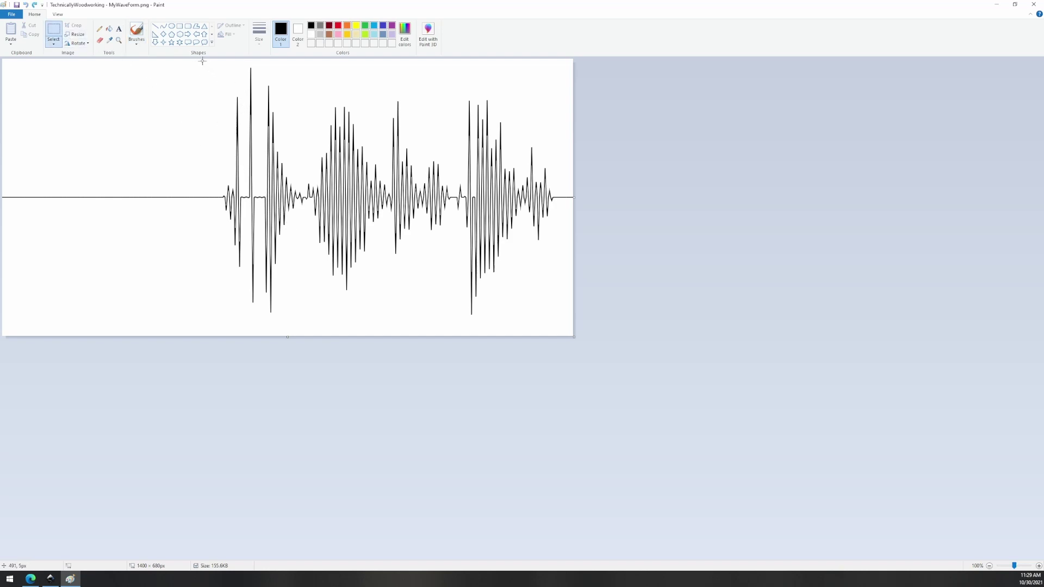
pyautogui.moveTo(202, 60); pyautogui.dragTo(572, 332)
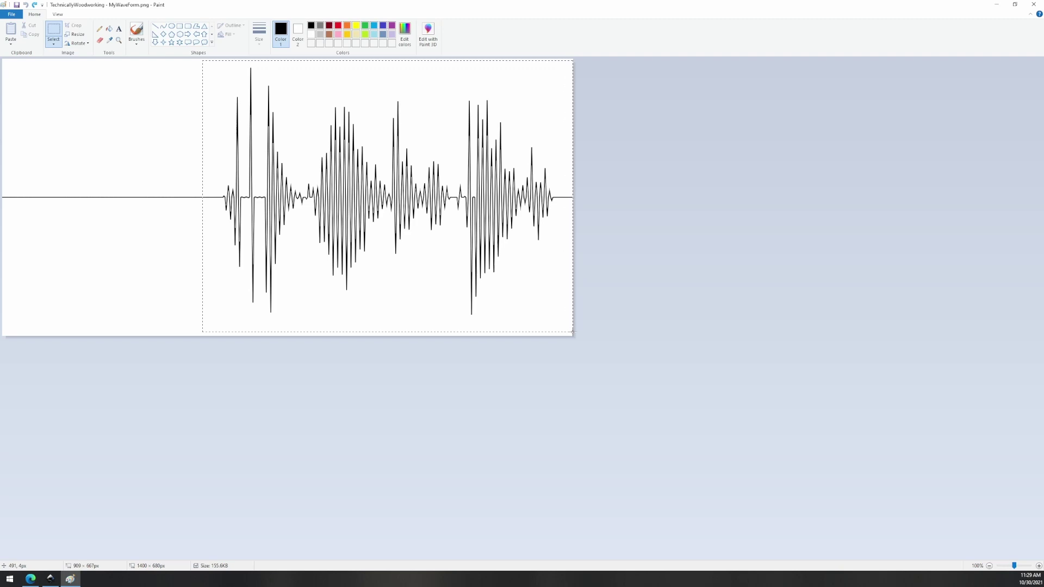
pyautogui.moveTo(573, 332); pyautogui.dragTo(572, 332)
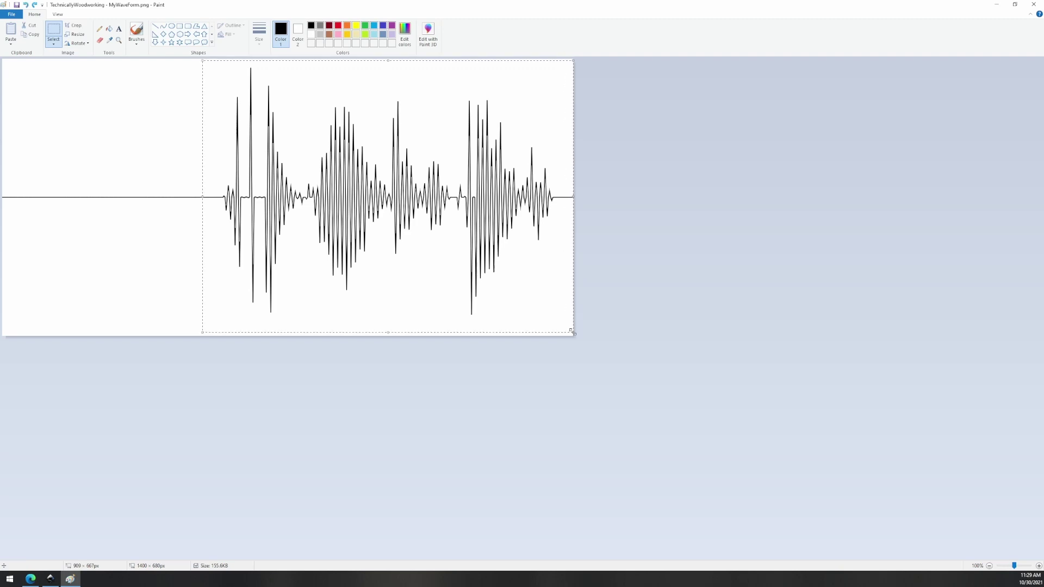
pyautogui.click(73, 25)
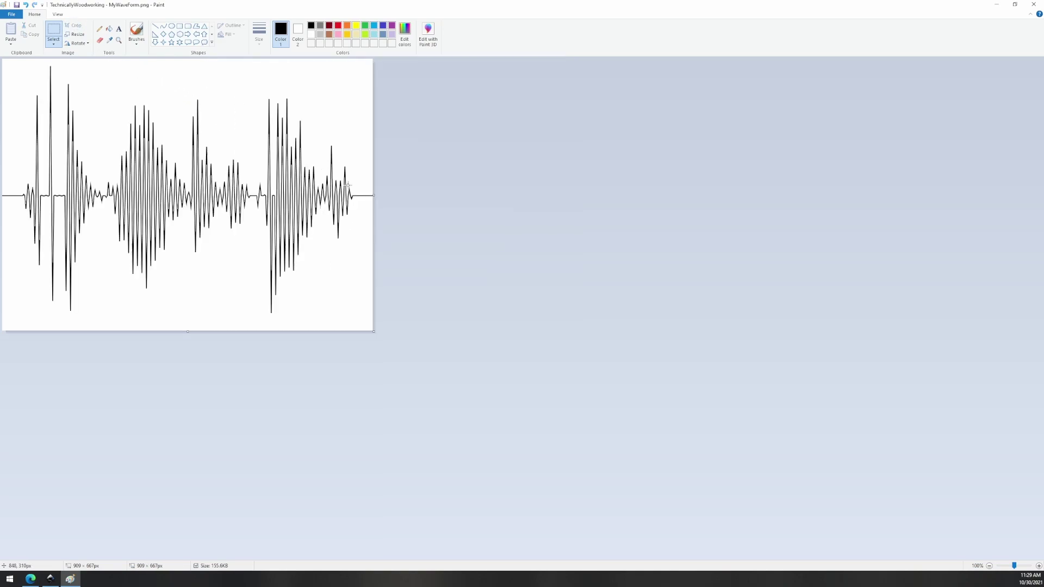
pyautogui.click(1035, 5)
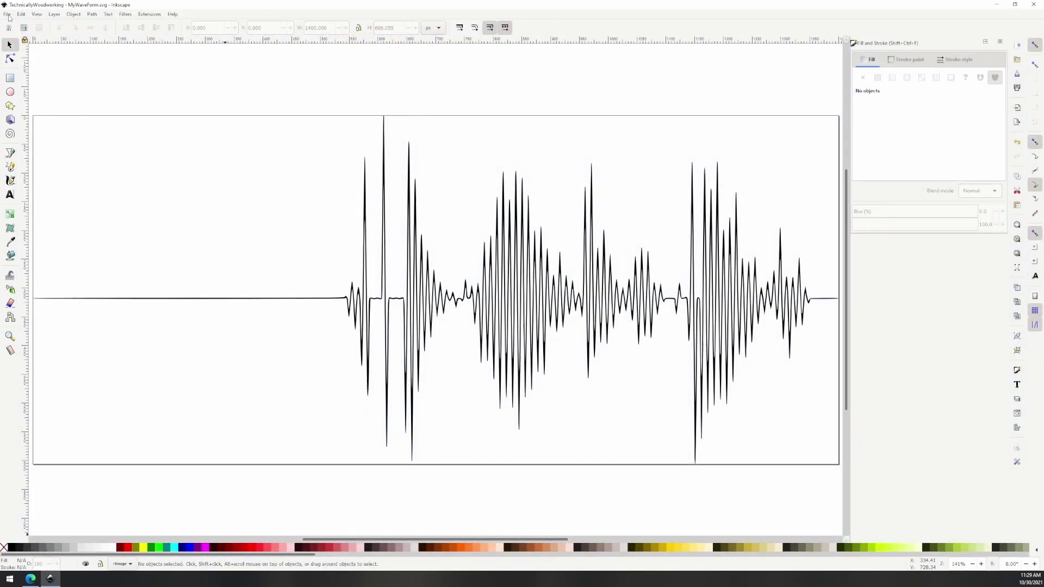
# Step: Create a new document and import the cropped waveform PNG into it
pyautogui.click(7, 14)
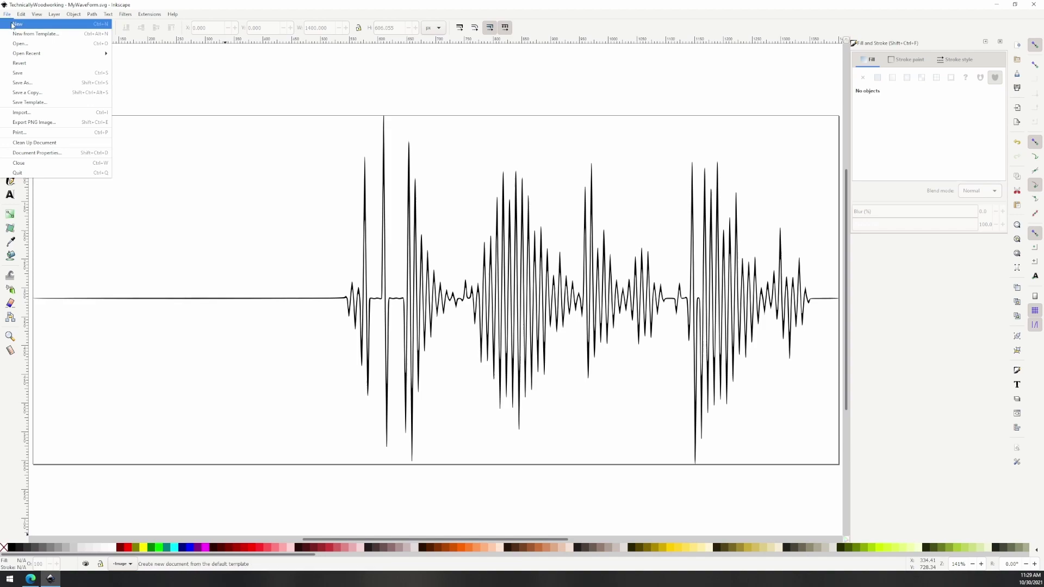
pyautogui.click(12, 24)
pyautogui.click(12, 26)
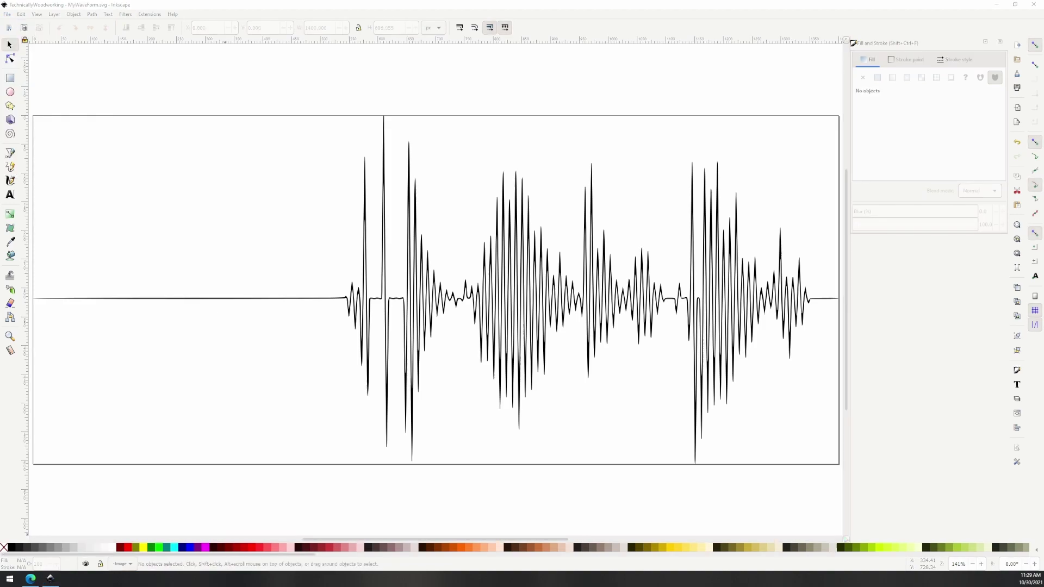
pyautogui.click(7, 14)
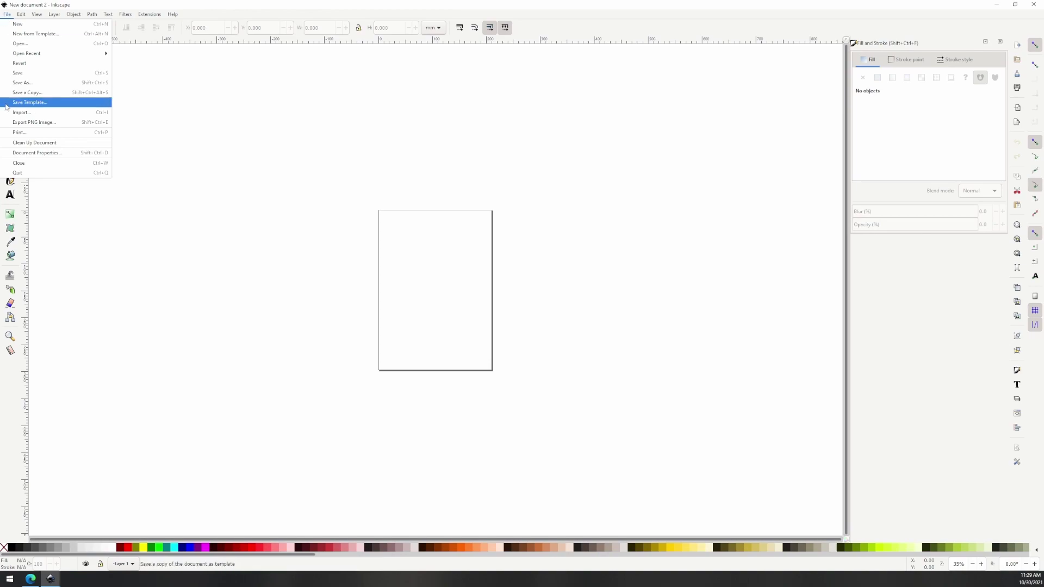
pyautogui.click(22, 103)
pyautogui.press('Down')
pyautogui.press('Return')
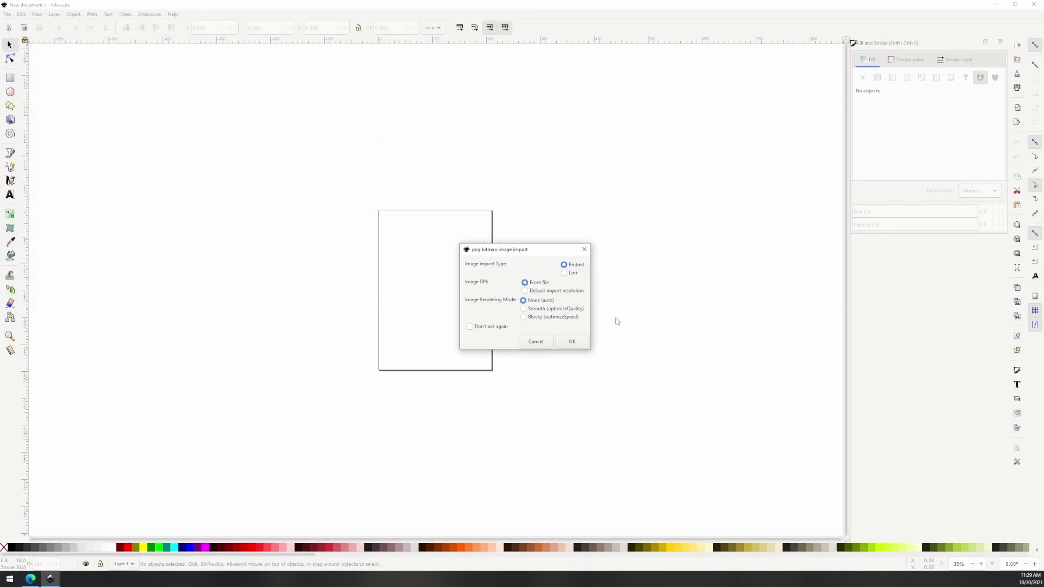
pyautogui.press('Return')
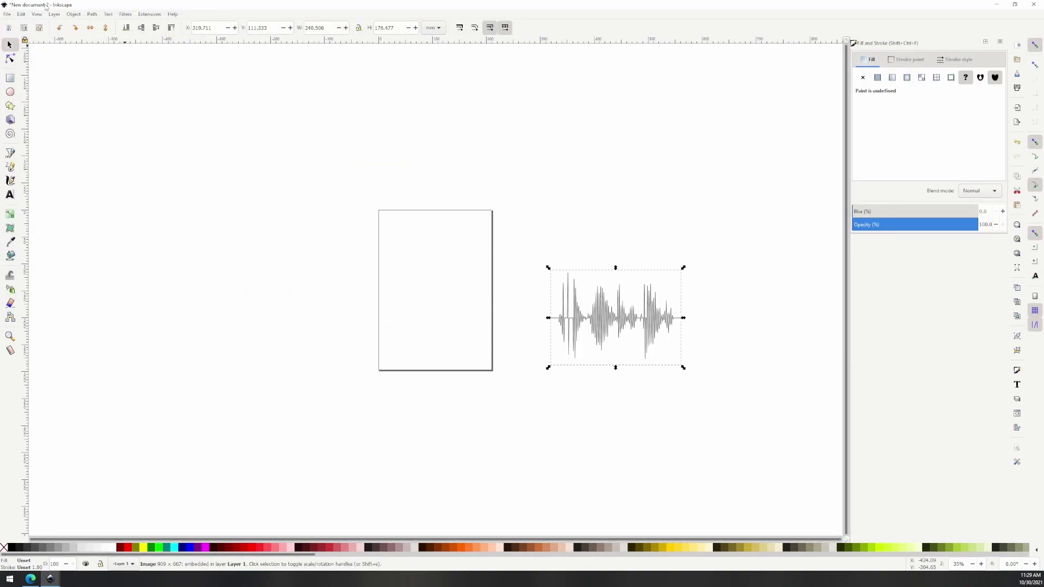
# Step: Trace the cropped image into a black path, move it onto the page, and delete the bitmap
pyautogui.click(92, 14)
pyautogui.click(109, 49)
pyautogui.click(448, 365)
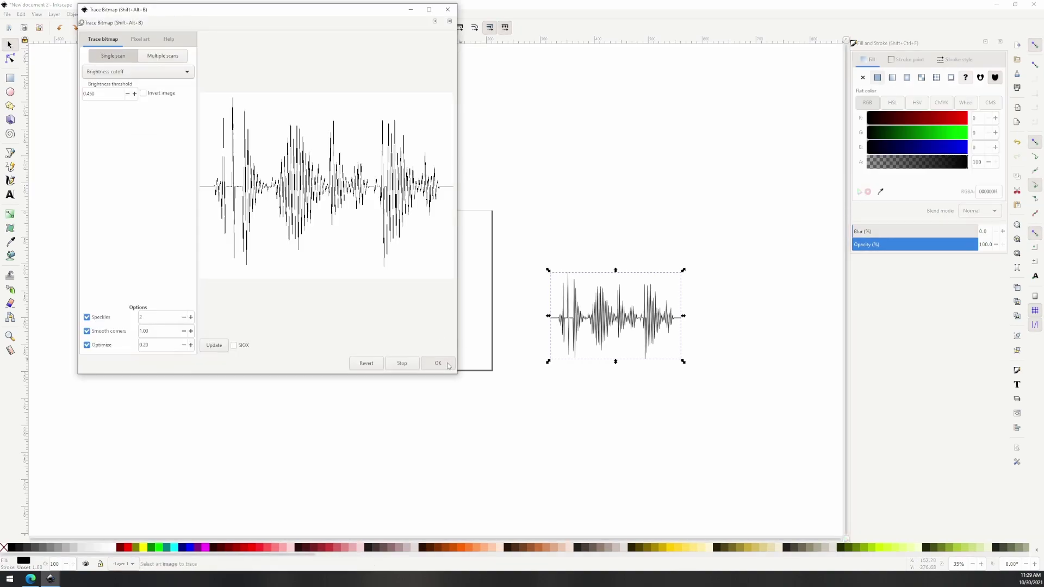
pyautogui.click(448, 9)
pyautogui.moveTo(612, 321); pyautogui.dragTo(427, 308)
pyautogui.click(612, 325)
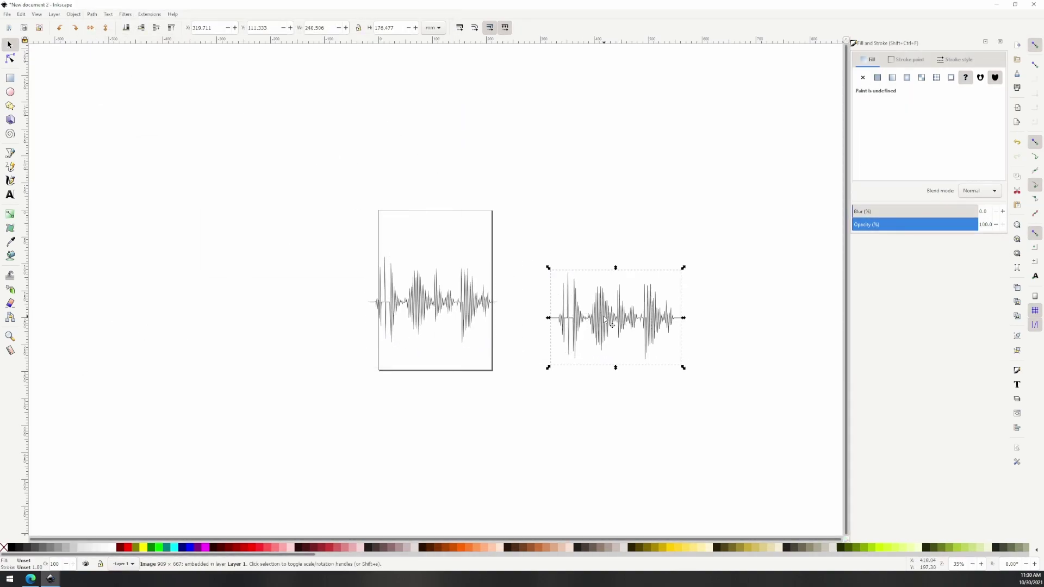
pyautogui.press('Delete')
# Step: Resize the page to fit the traced waveform path
pyautogui.click(495, 308)
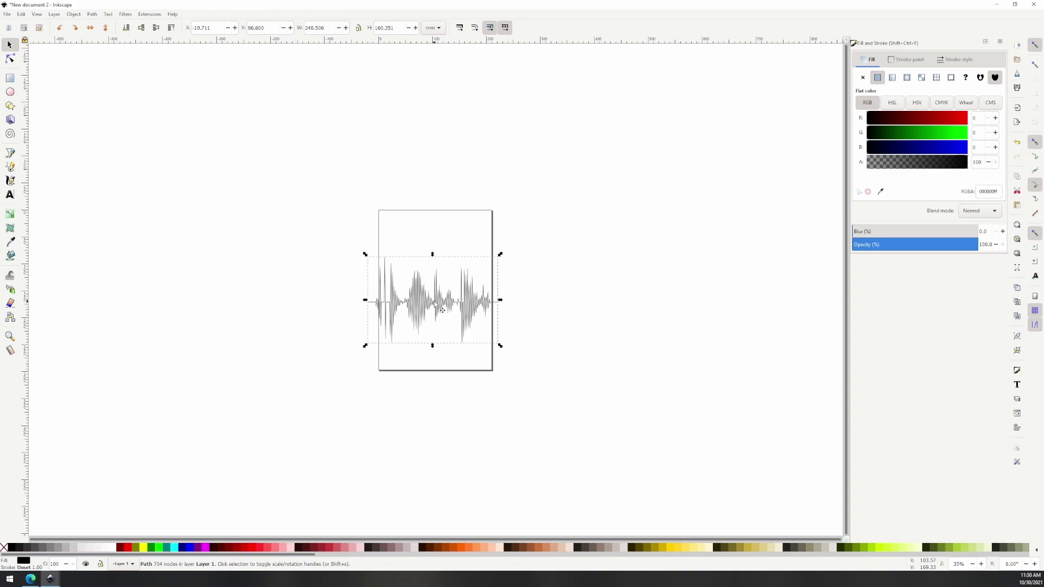
pyautogui.click(22, 15)
pyautogui.click(58, 216)
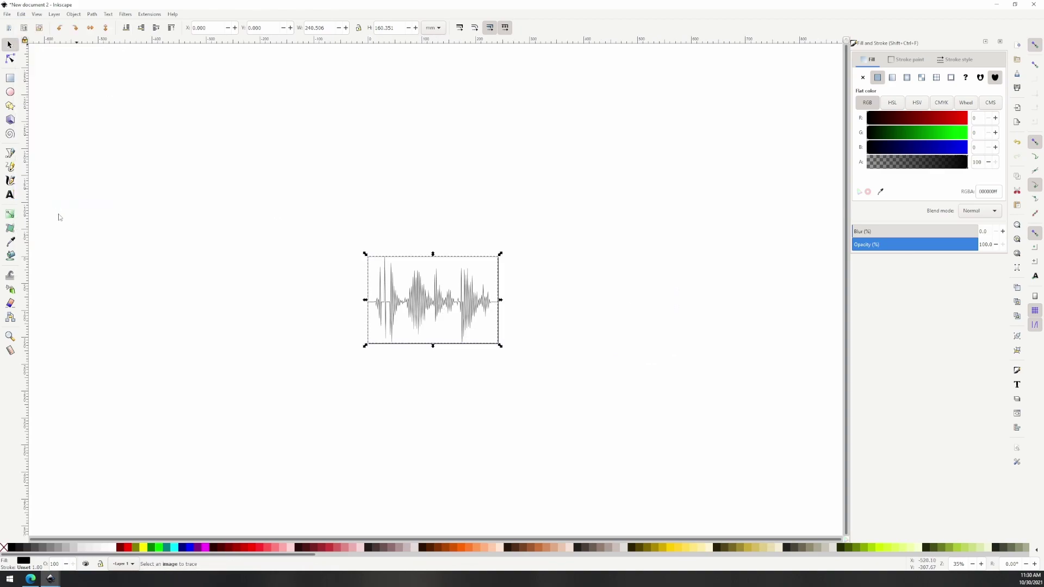
pyautogui.press('5')
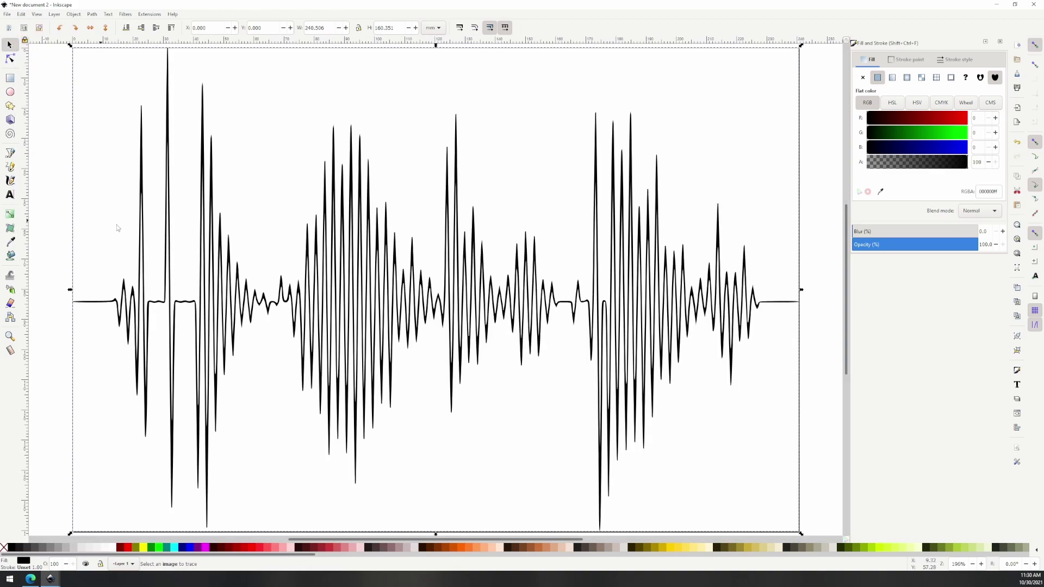
# Step: Save the drawing as 'TechnicallyWoodworking - MyWaveForm - small.svg'
pyautogui.click(8, 14)
pyautogui.click(22, 82)
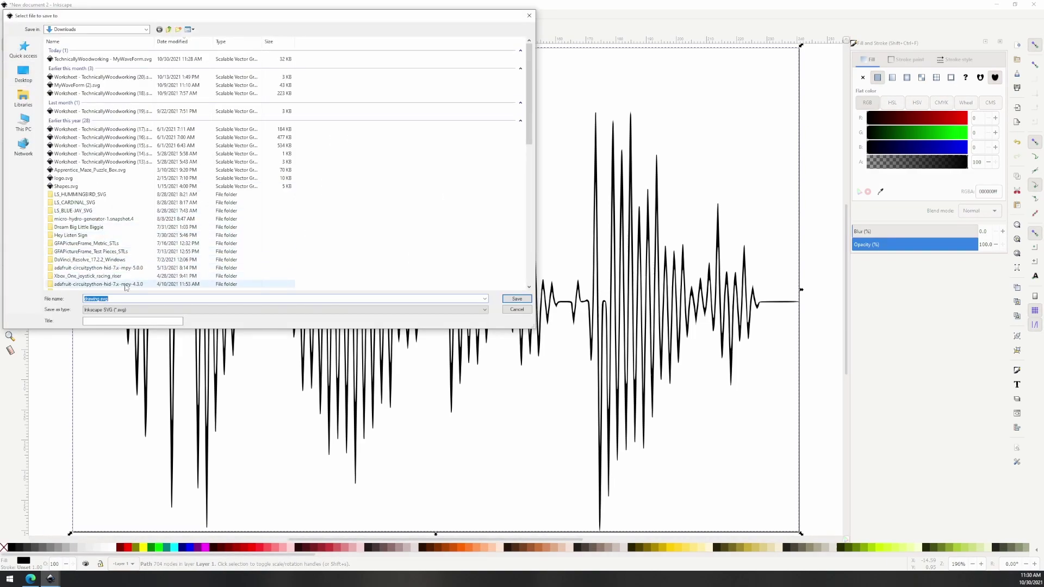
pyautogui.click(103, 59)
pyautogui.click(191, 299)
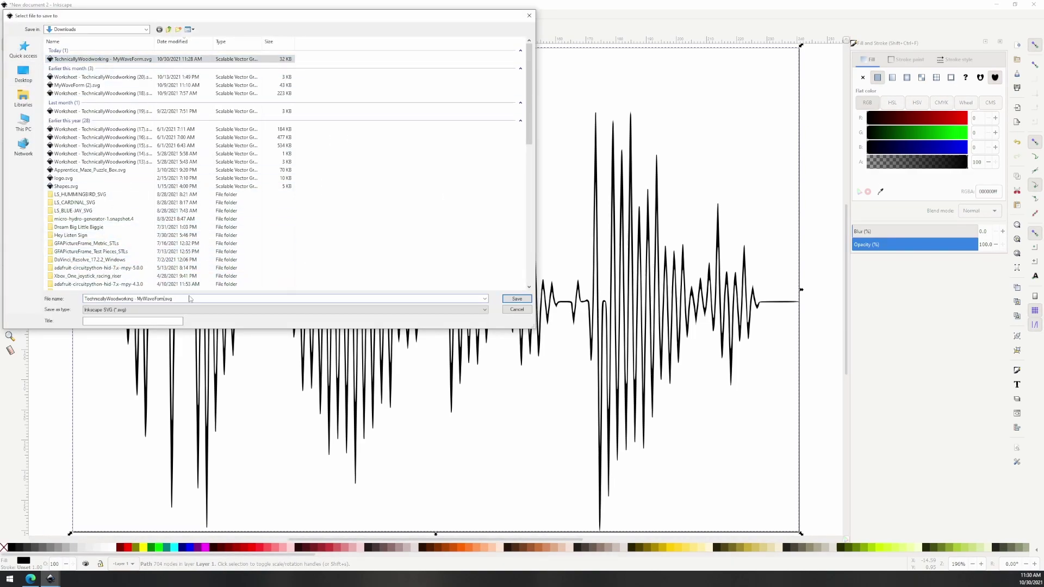
pyautogui.press('Left')
pyautogui.press('Left')
pyautogui.press('Left')
pyautogui.press('Left')
pyautogui.write('- small')
pyautogui.click(517, 298)
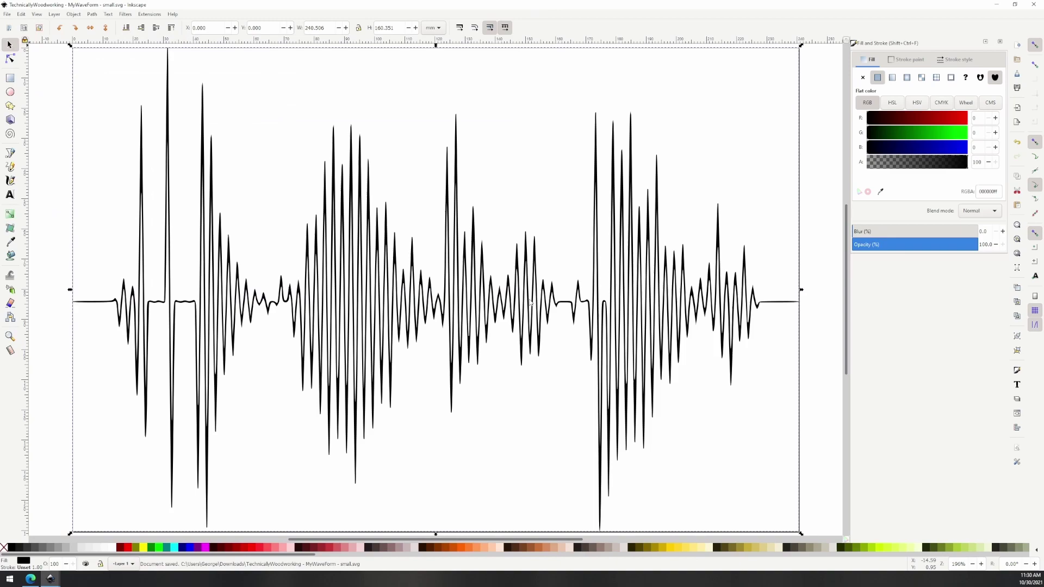